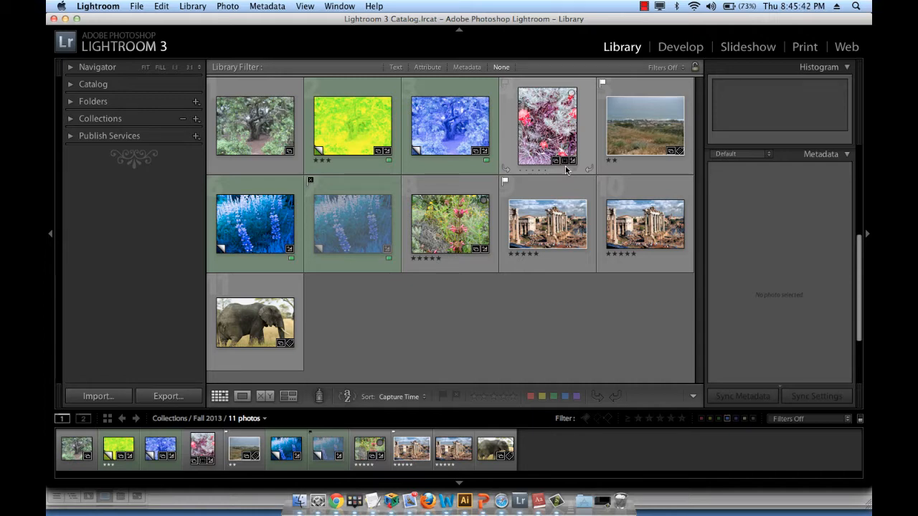
# Switch to Finder and preview image1.jpg through image6.jpg in the SF folder on the Desktop.
pyautogui.press('super+Tab')
pyautogui.press('super+Tab')
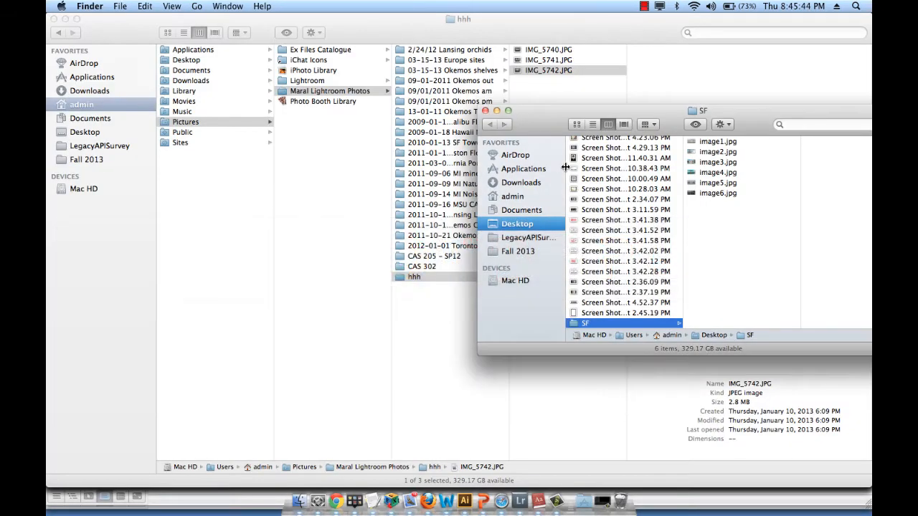
pyautogui.moveTo(559, 120); pyautogui.dragTo(531, 122)
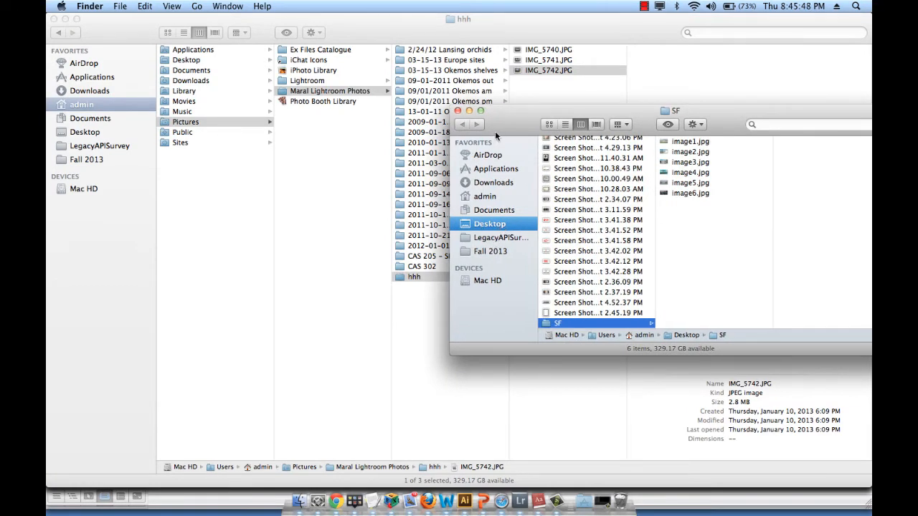
pyautogui.moveTo(500, 136); pyautogui.dragTo(364, 127)
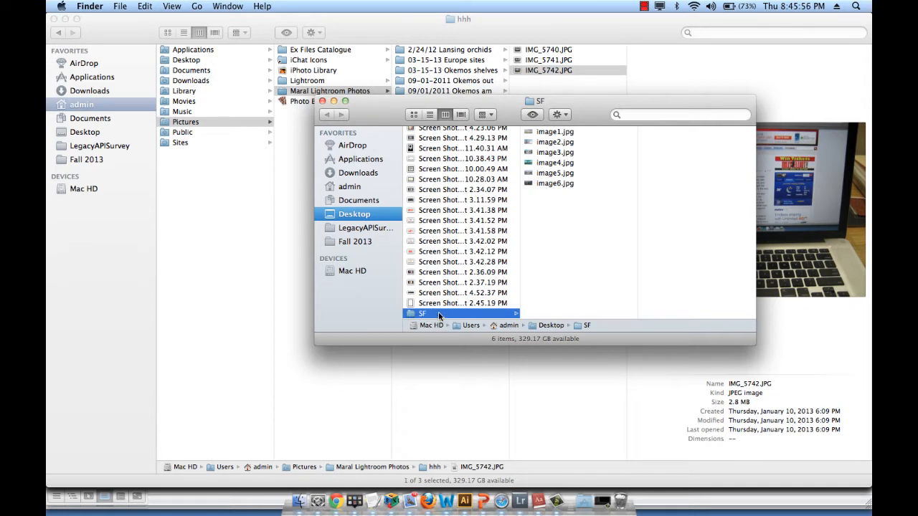
pyautogui.click(567, 134)
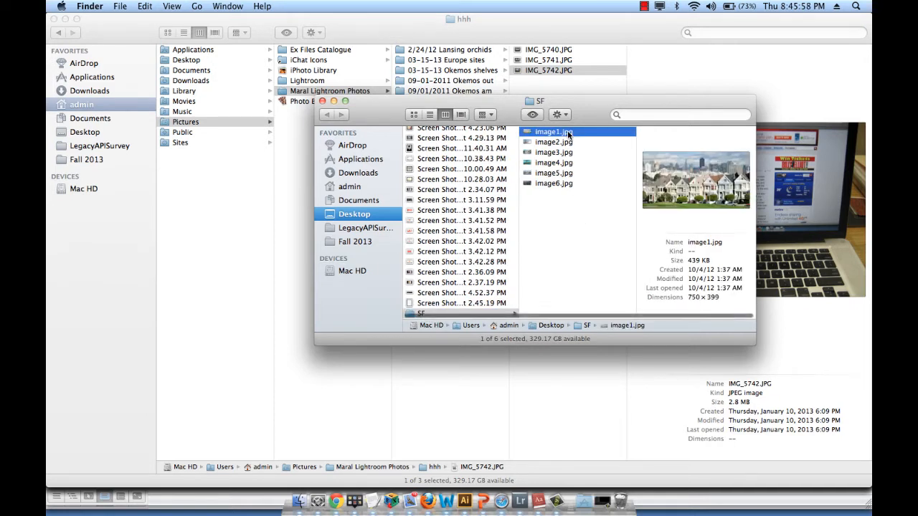
pyautogui.press('Down')
pyautogui.press('Down')
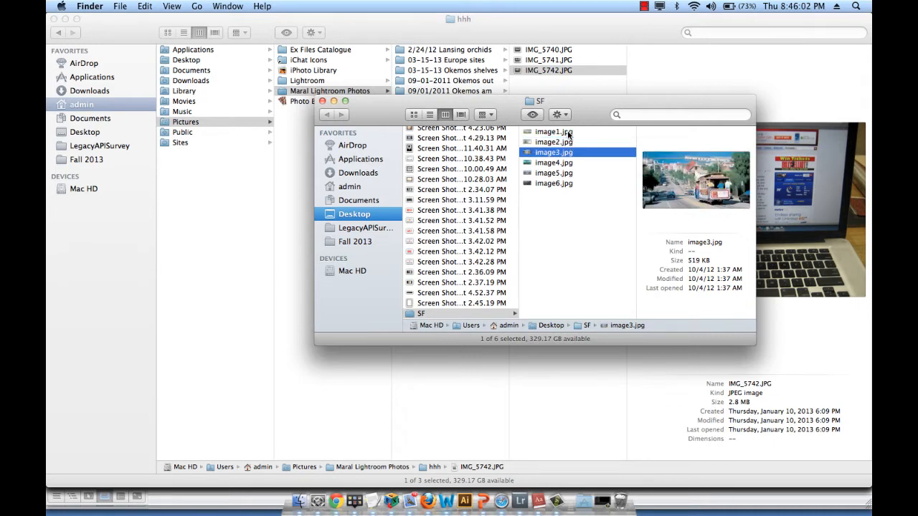
pyautogui.press('Down')
pyautogui.press('Down')
pyautogui.press('Down')
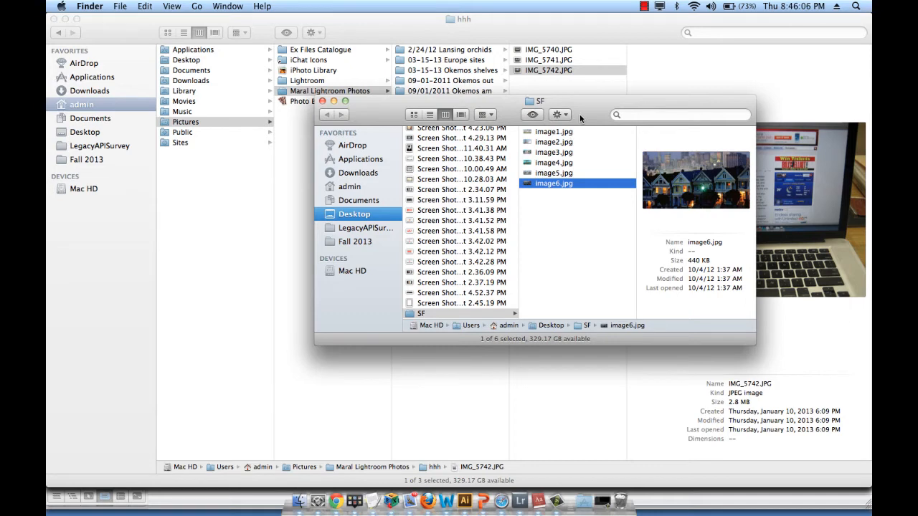
# Narrow the hhh Finder window and arrange it side by side with the SF folder window.
pyautogui.moveTo(580, 114); pyautogui.dragTo(596, 161)
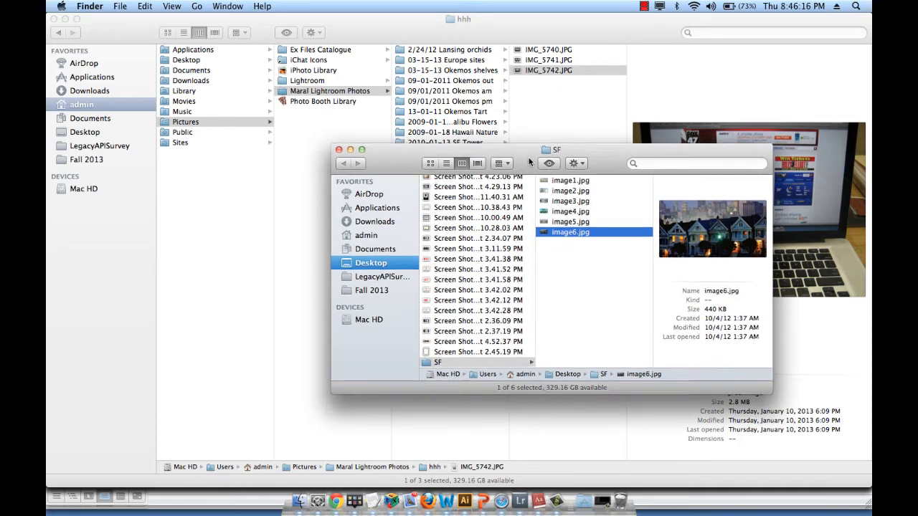
pyautogui.moveTo(529, 163); pyautogui.dragTo(741, 221)
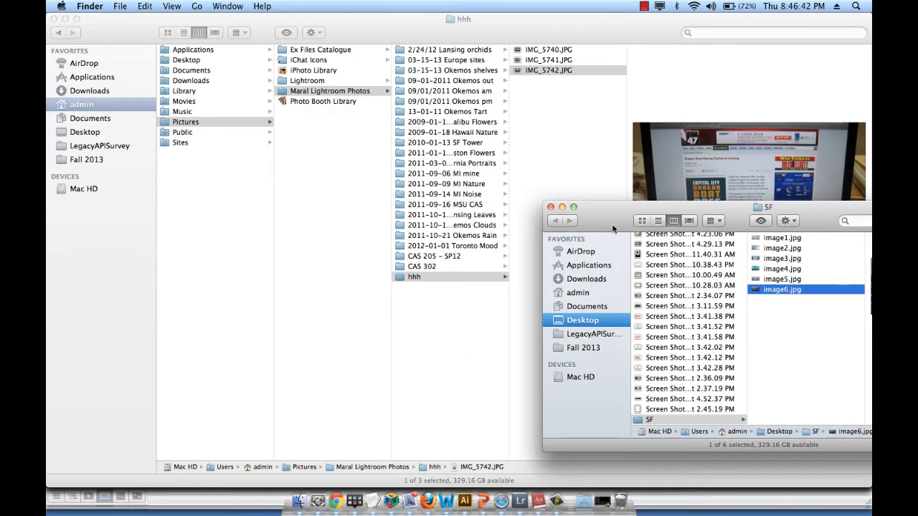
pyautogui.moveTo(611, 224); pyautogui.dragTo(702, 6)
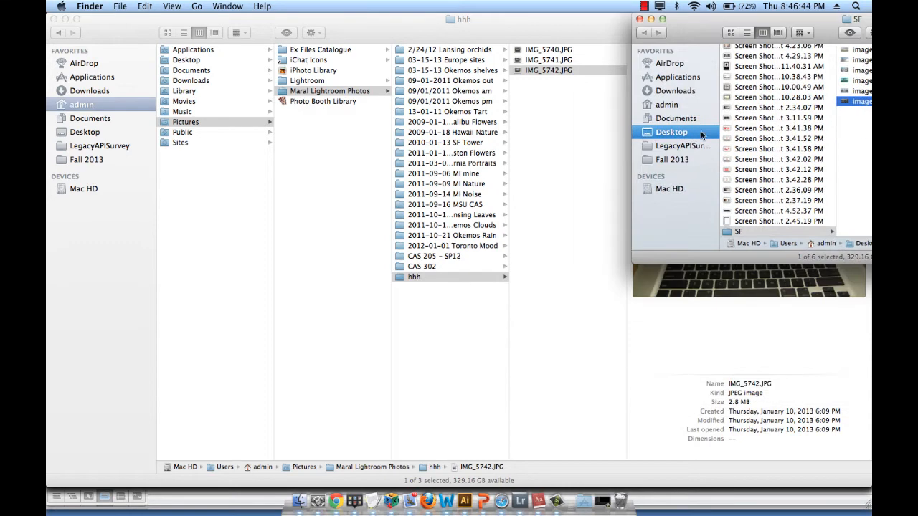
pyautogui.click(617, 412)
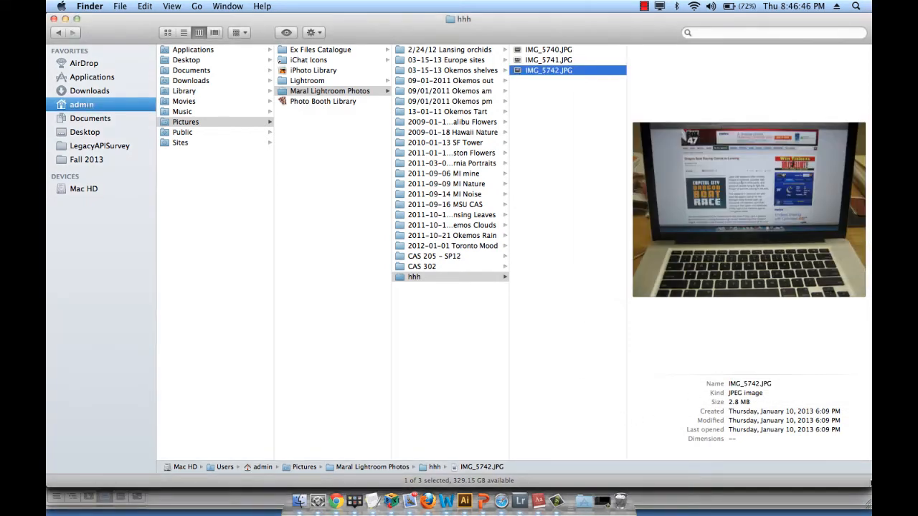
pyautogui.moveTo(648, 17); pyautogui.dragTo(633, 20)
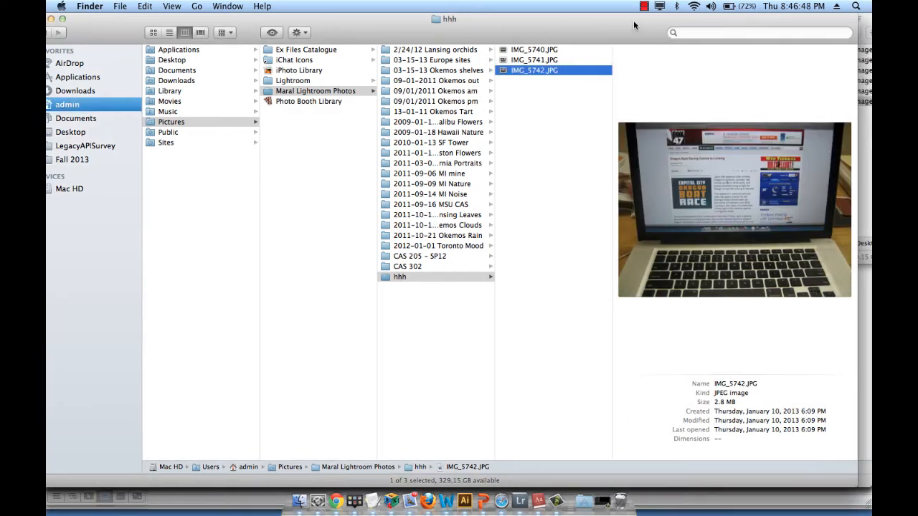
pyautogui.moveTo(860, 357); pyautogui.dragTo(504, 388)
pyautogui.click(696, 19)
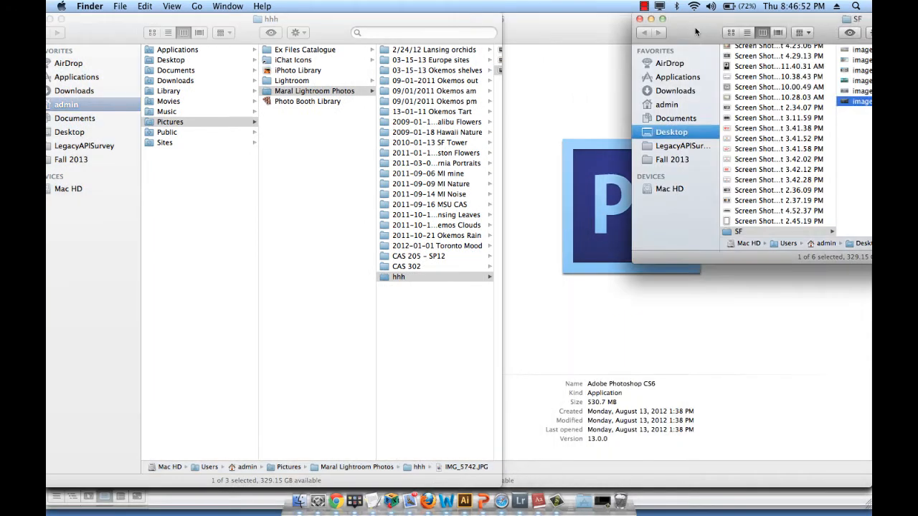
pyautogui.moveTo(696, 20); pyautogui.dragTo(566, 20)
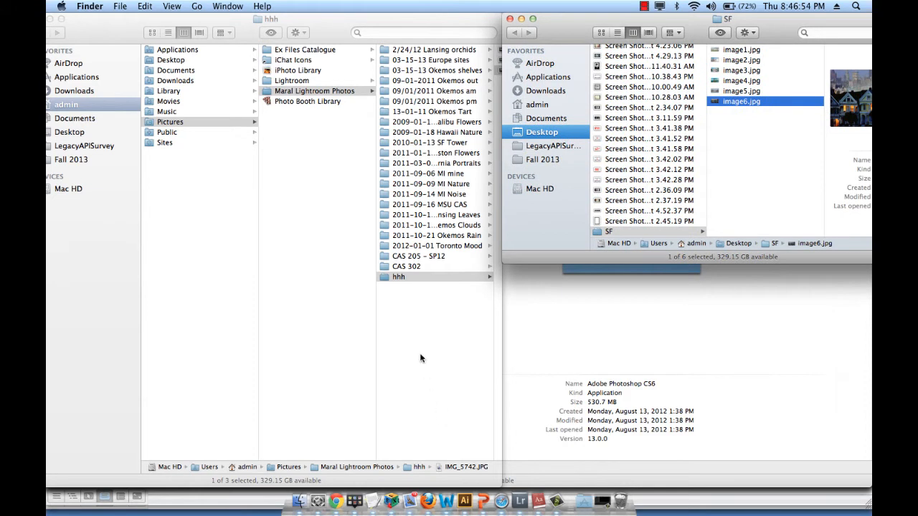
# Create a folder named "08-12-11 San Francisco City" inside the Lightroom photos folder in Pictures.
pyautogui.click(305, 96)
pyautogui.click(303, 96)
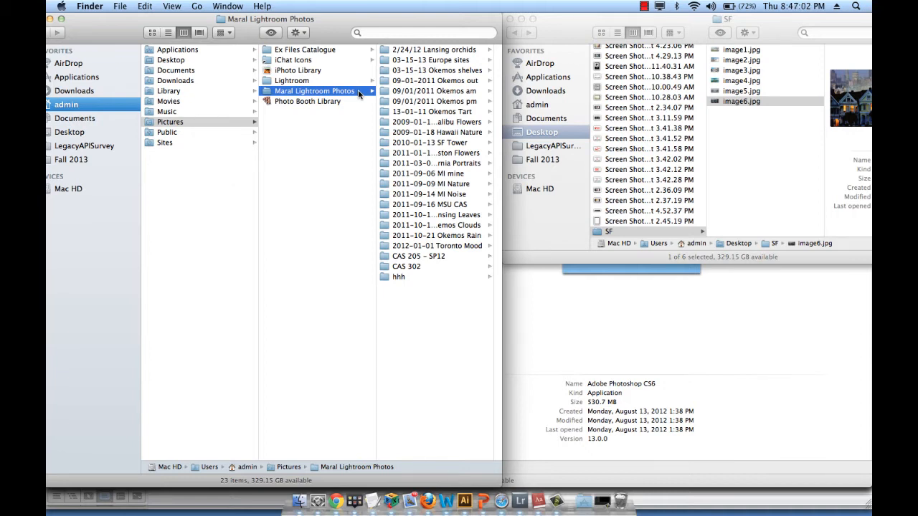
pyautogui.press('shift+super+n')
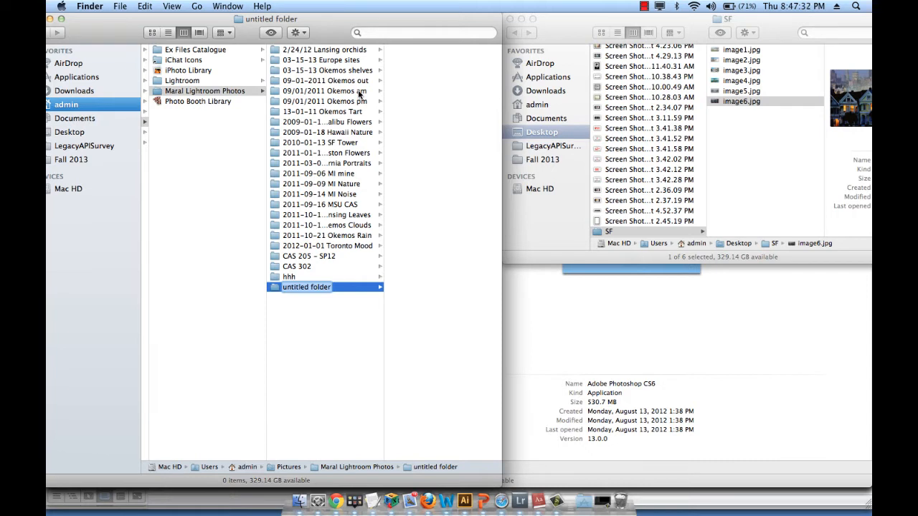
pyautogui.write('08-')
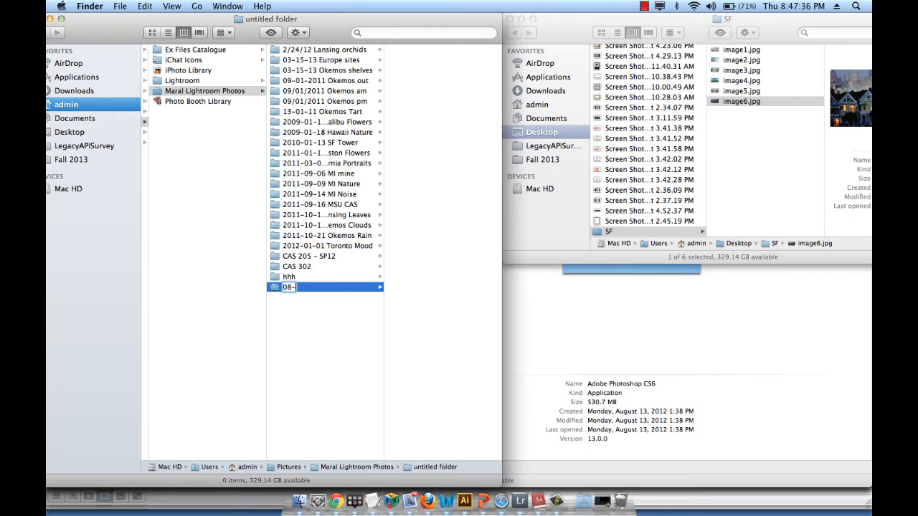
pyautogui.write('12-11 San Fra')
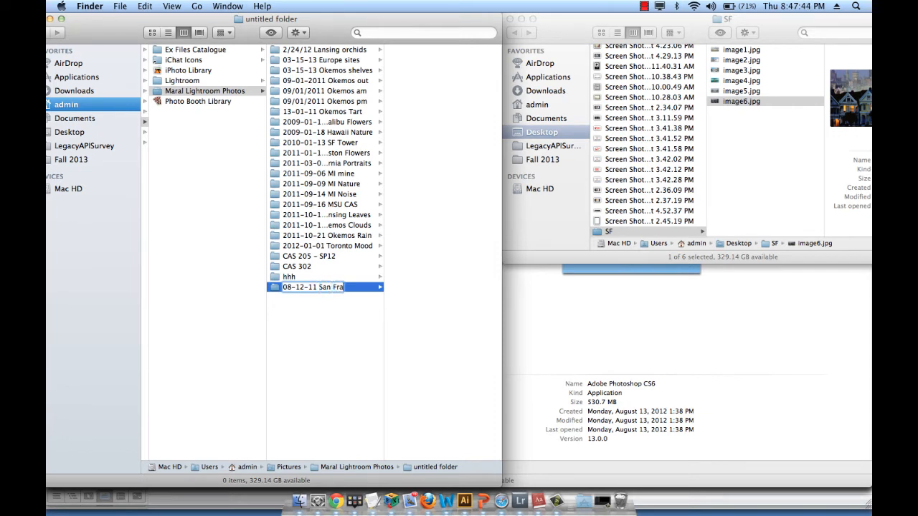
pyautogui.write('ncisco')
pyautogui.write('Ci')
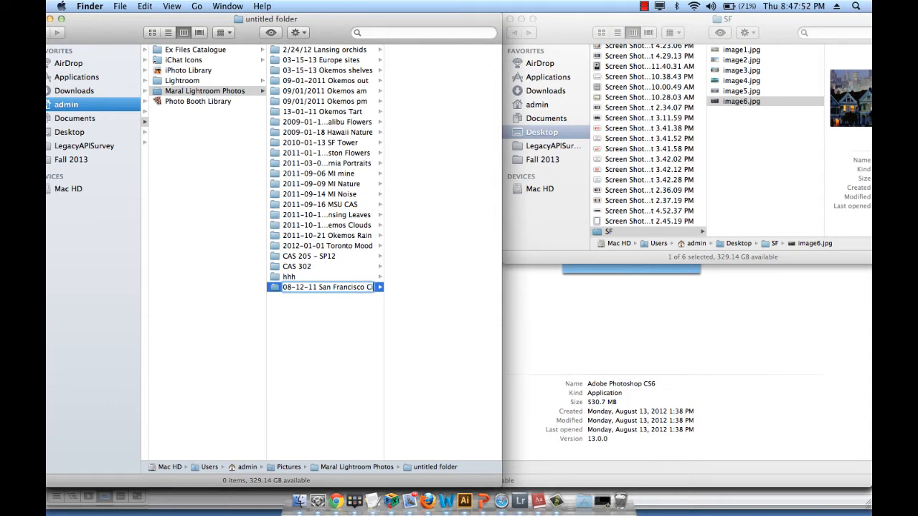
pyautogui.write('ty')
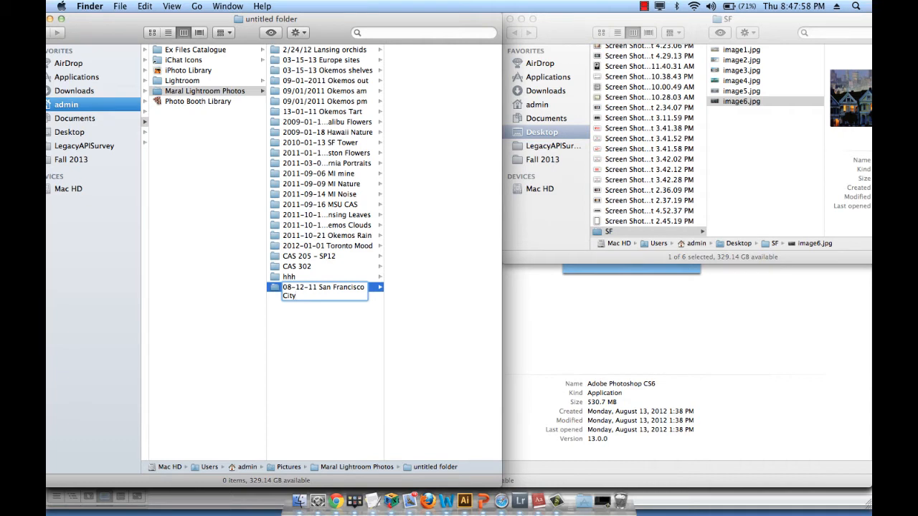
pyautogui.press('Return')
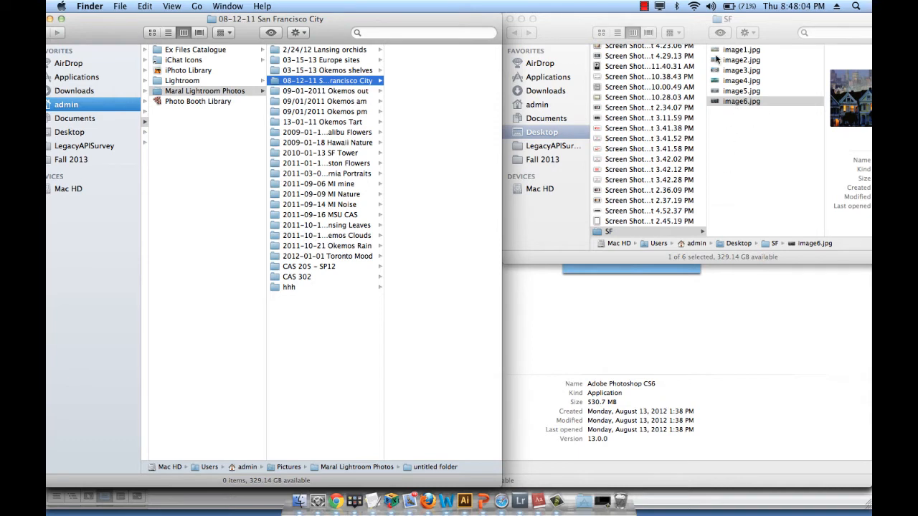
# Move all six images from the SF folder into the 08-12-11 San Francisco City folder.
pyautogui.click(751, 158)
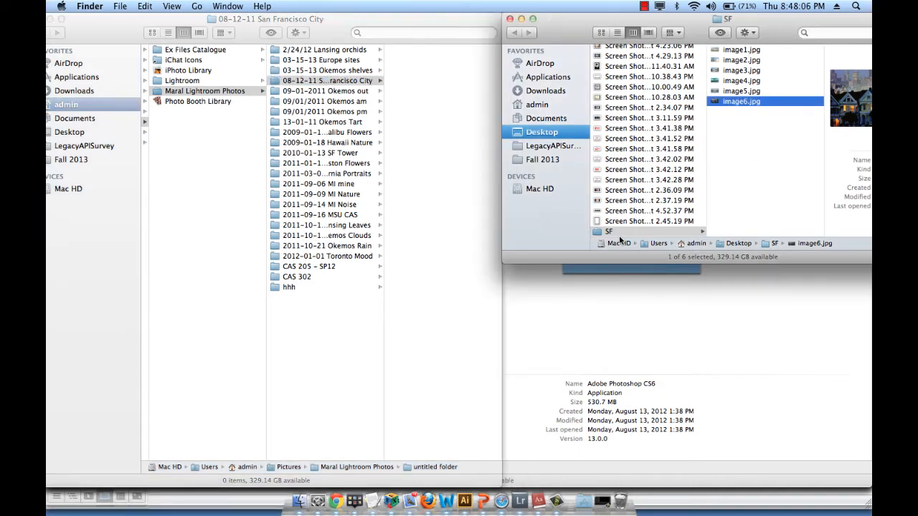
pyautogui.keyDown('shift'); pyautogui.click(750, 49); pyautogui.keyUp('shift')
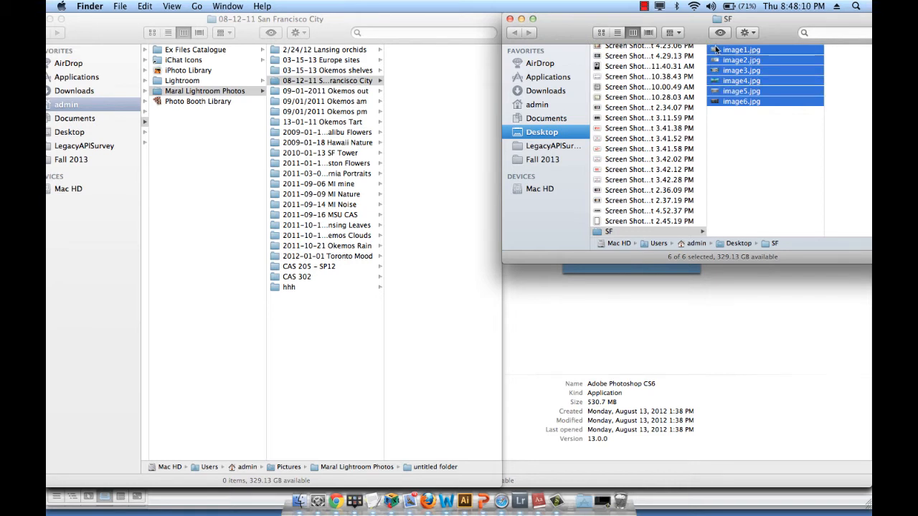
pyautogui.moveTo(716, 49); pyautogui.dragTo(425, 104)
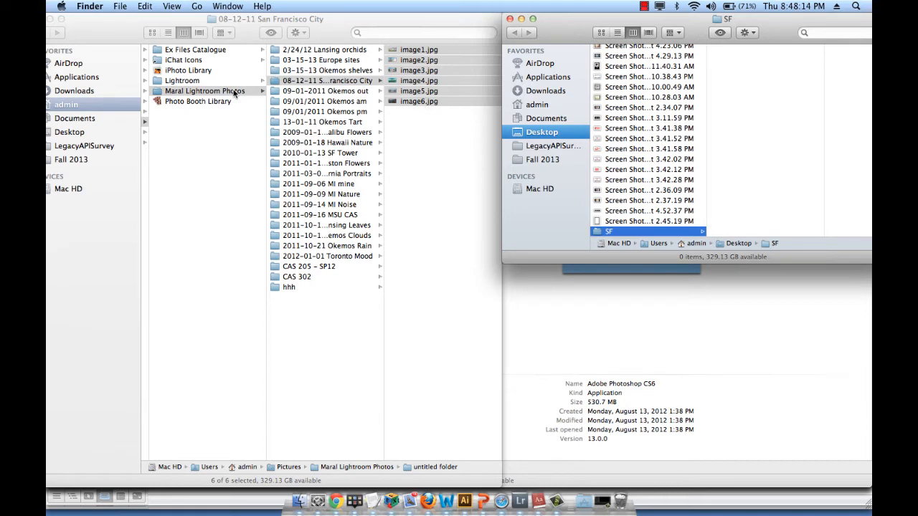
pyautogui.click(446, 182)
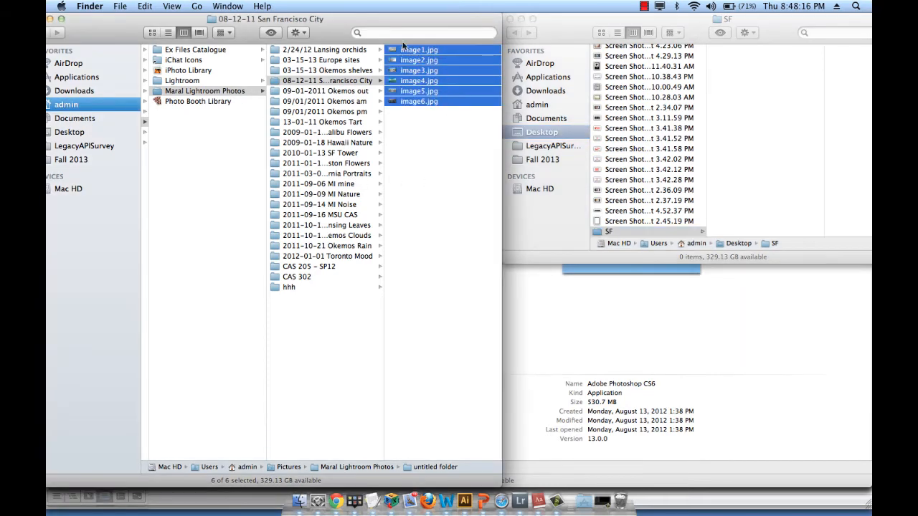
pyautogui.moveTo(402, 42); pyautogui.dragTo(581, 42)
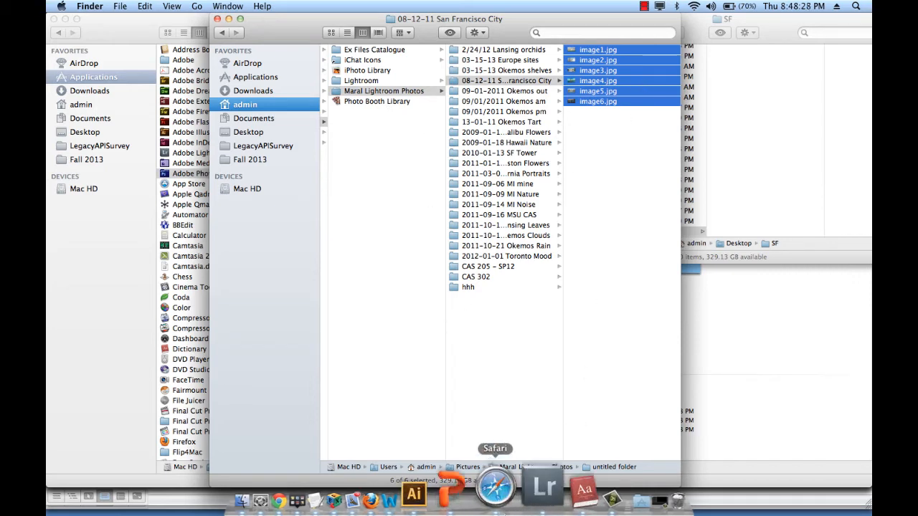
# Switch to Lightroom, start a photo import and choose the 08-12-11 San Francisco City folder as the source.
pyautogui.click(544, 488)
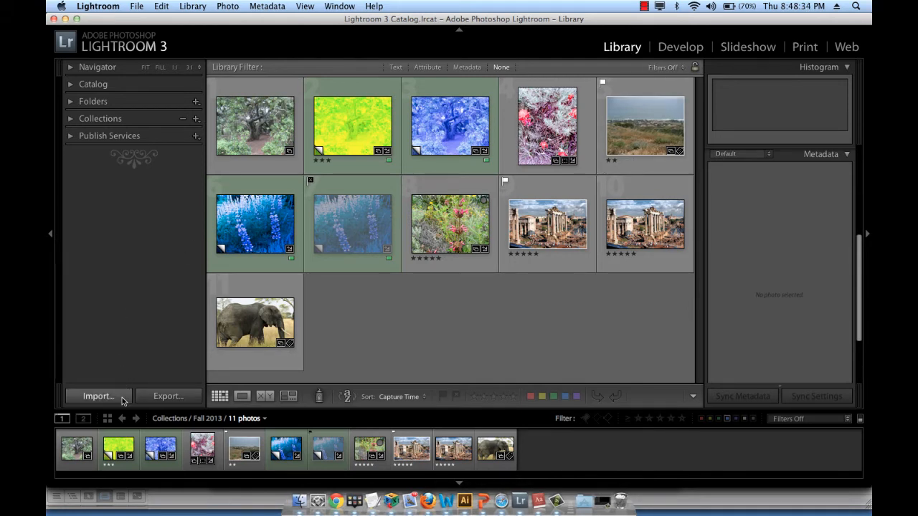
pyautogui.click(98, 396)
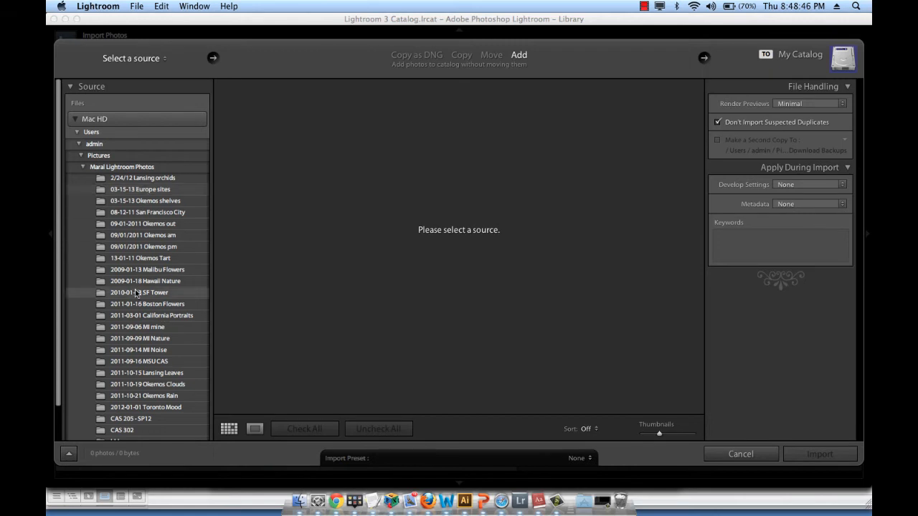
pyautogui.scroll(-3, 136, 292)
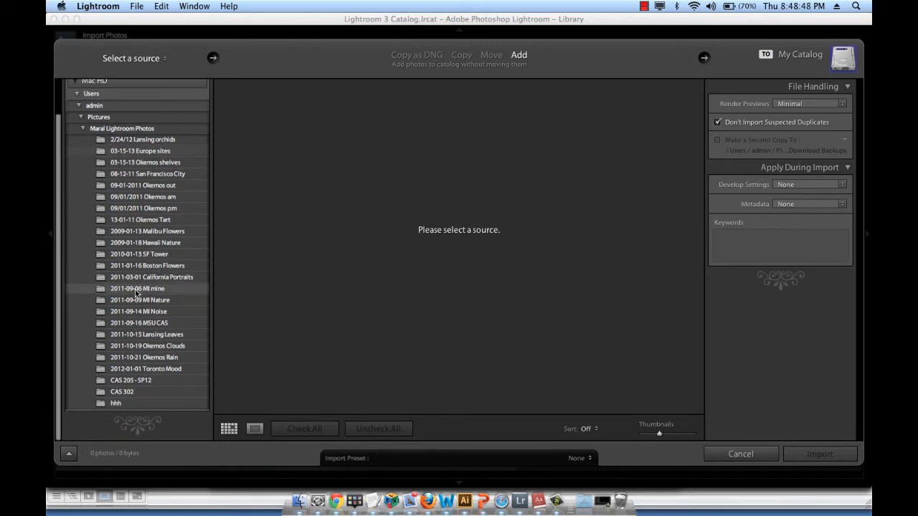
pyautogui.scroll(2, 136, 292)
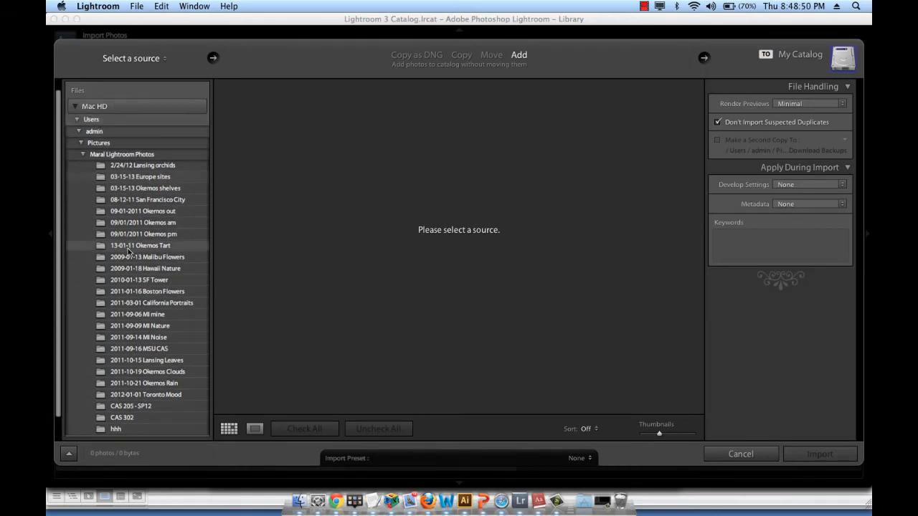
pyautogui.scroll(1, 129, 249)
pyautogui.scroll(1, 116, 96)
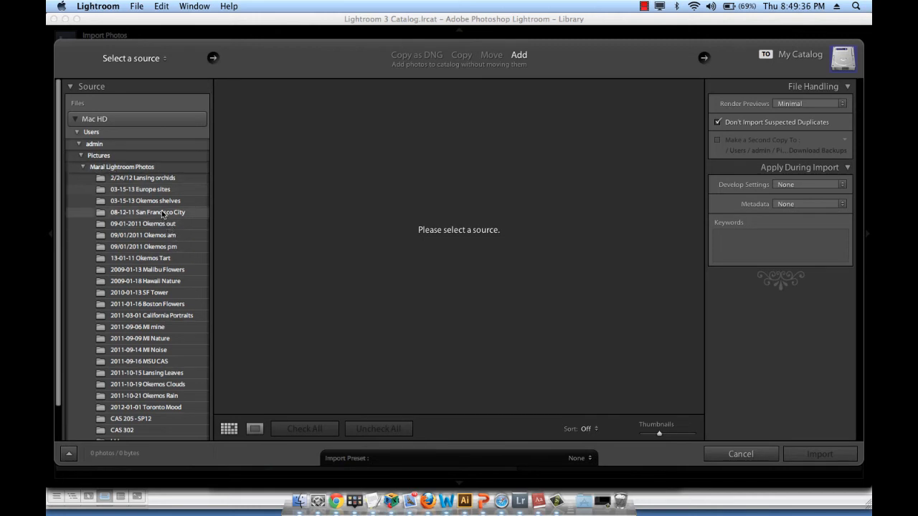
pyautogui.click(142, 213)
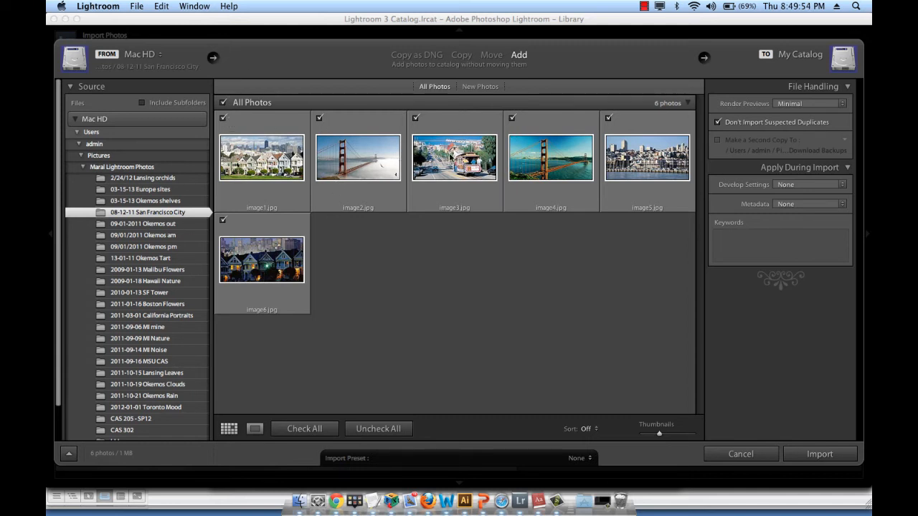
# Exclude and re-include image3.jpg, and import all six photos using the Add option.
pyautogui.click(417, 119)
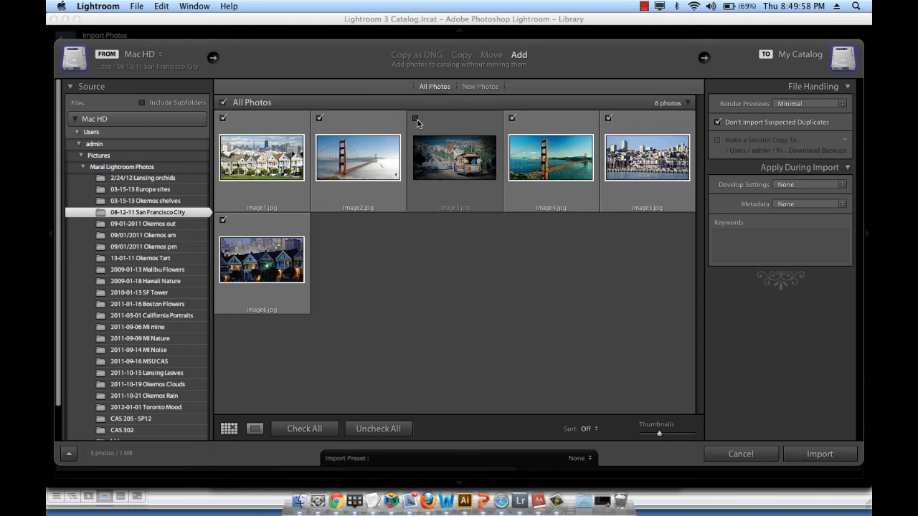
pyautogui.click(417, 120)
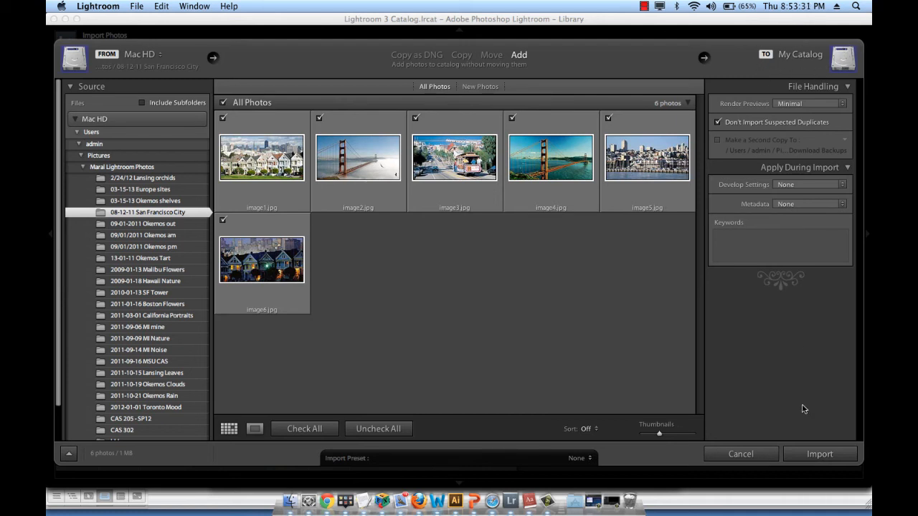
pyautogui.click(810, 455)
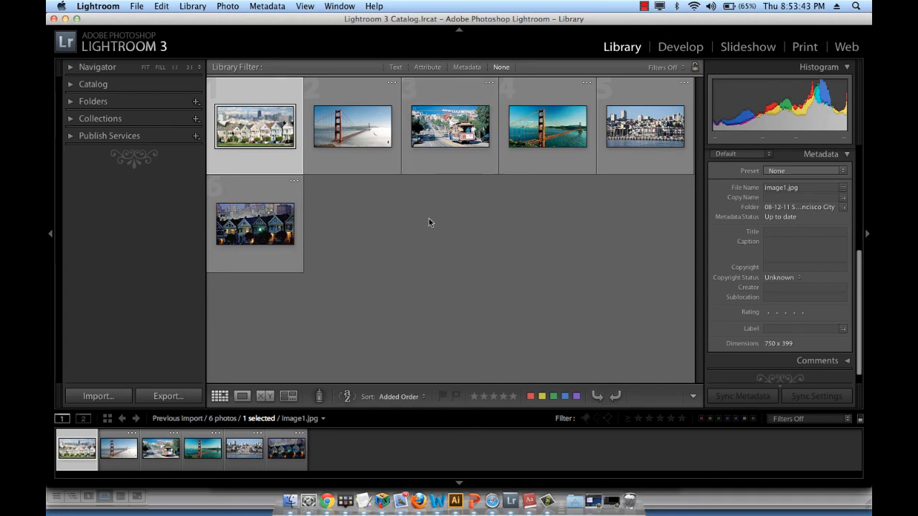
# Show All Photographs in the catalog and browse the grid around the newly imported San Francisco photos.
pyautogui.click(72, 85)
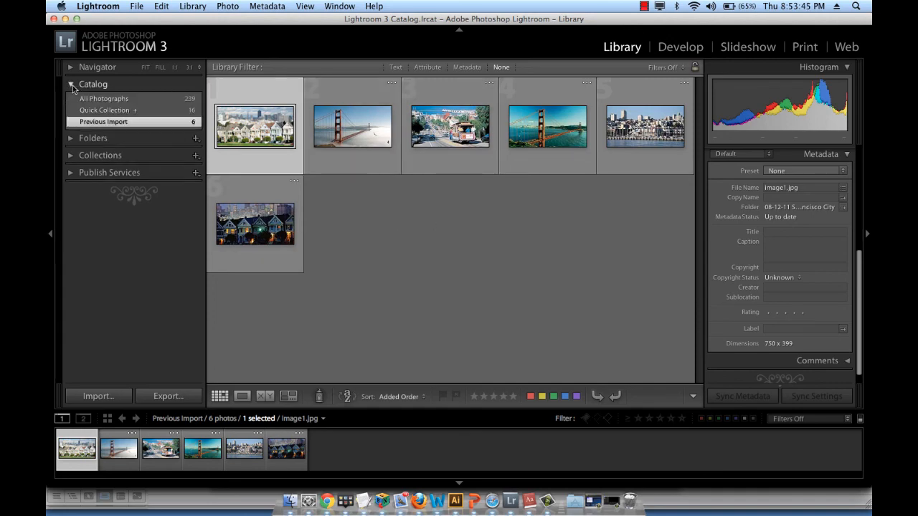
pyautogui.click(125, 99)
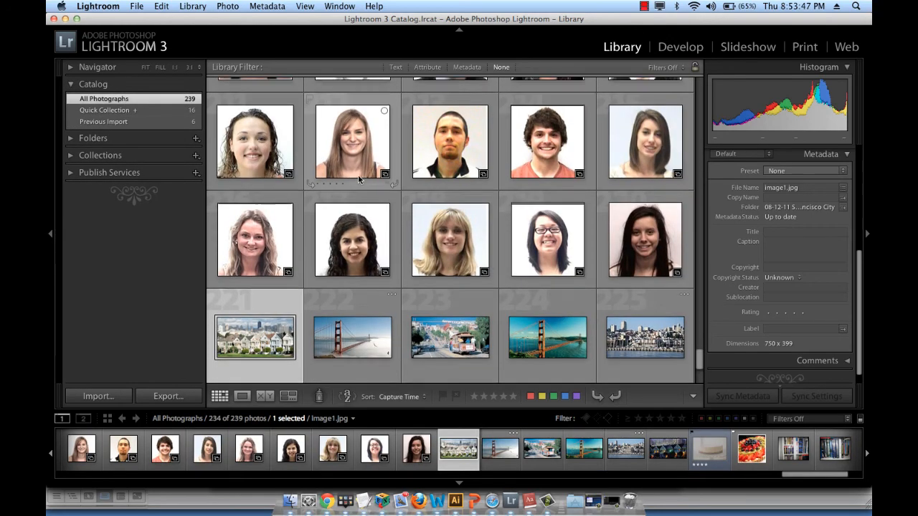
pyautogui.scroll(10, 358, 180)
pyautogui.scroll(-12, 358, 180)
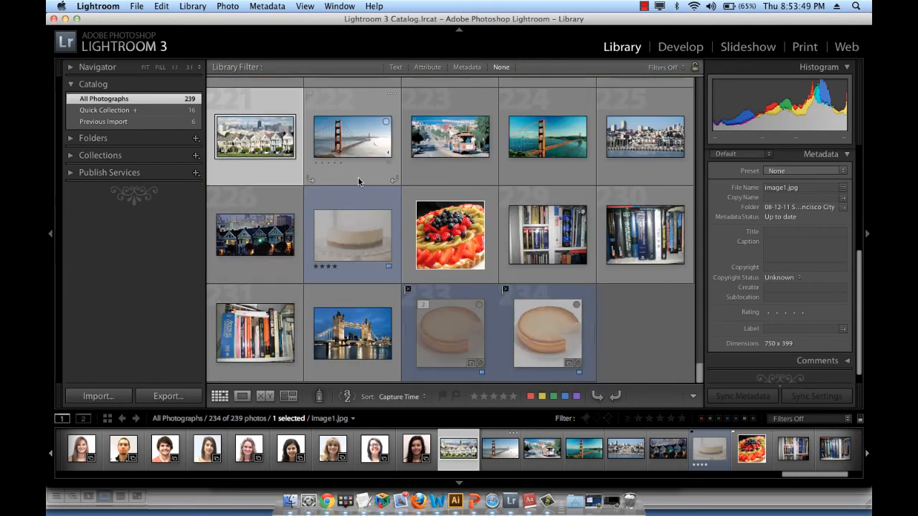
pyautogui.scroll(5, 359, 181)
pyautogui.scroll(-3, 359, 180)
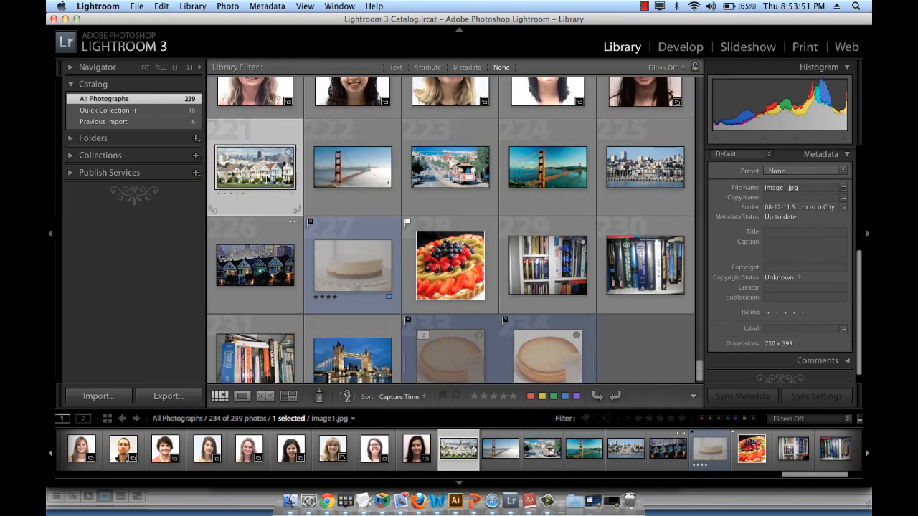